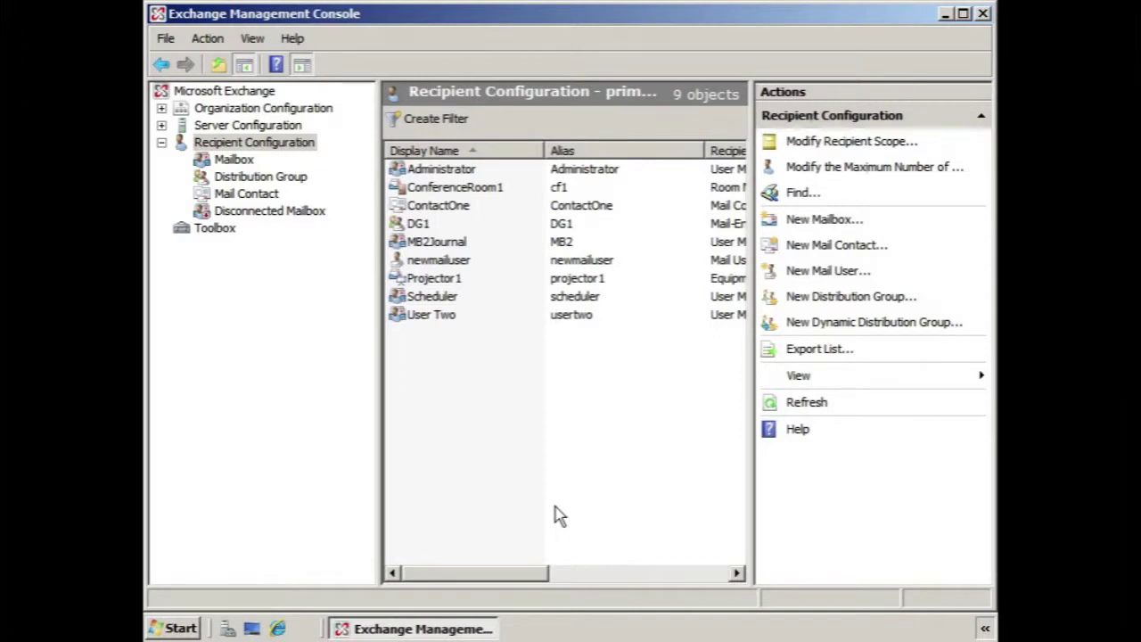
Start a new dynamic distribution group and name it DynamicDG1, letting the alias auto-fill
{"action": "left_click", "coordinate": [842, 323]}
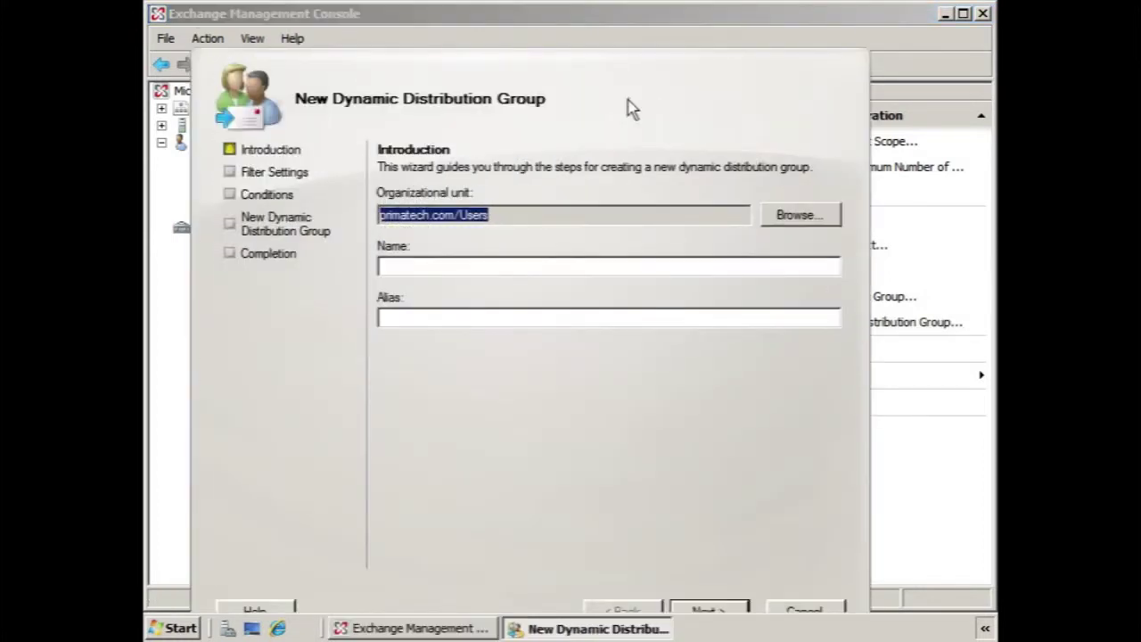
{"action": "left_click_drag", "start_coordinate": [629, 107], "coordinate": [637, 69]}
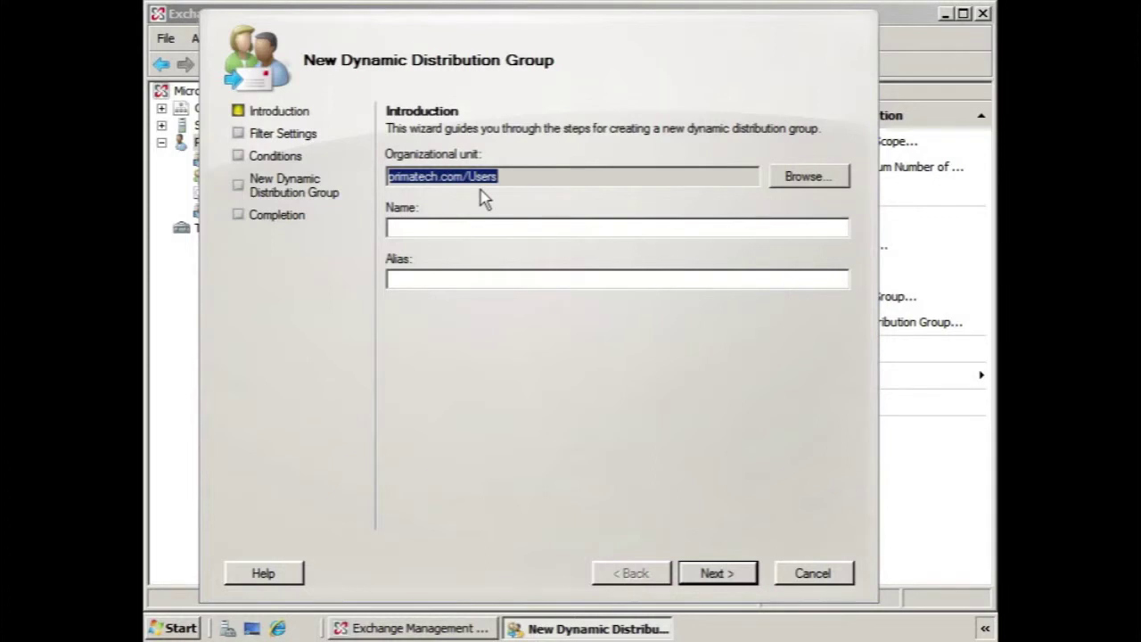
{"action": "left_click", "coordinate": [454, 226]}
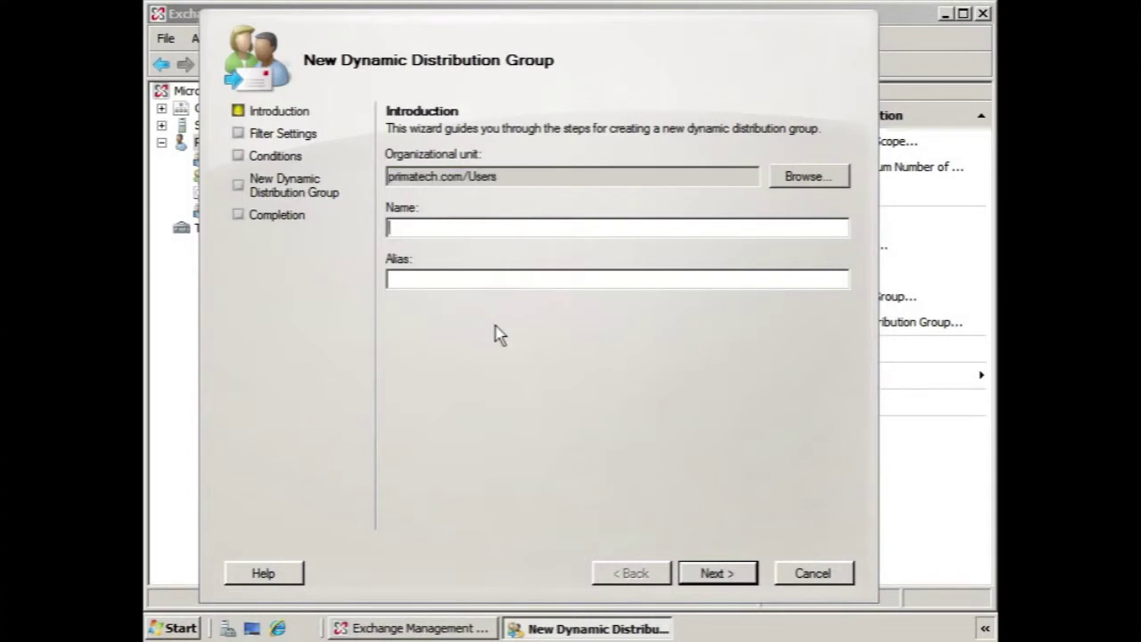
{"action": "type", "text": "Dynamic"}
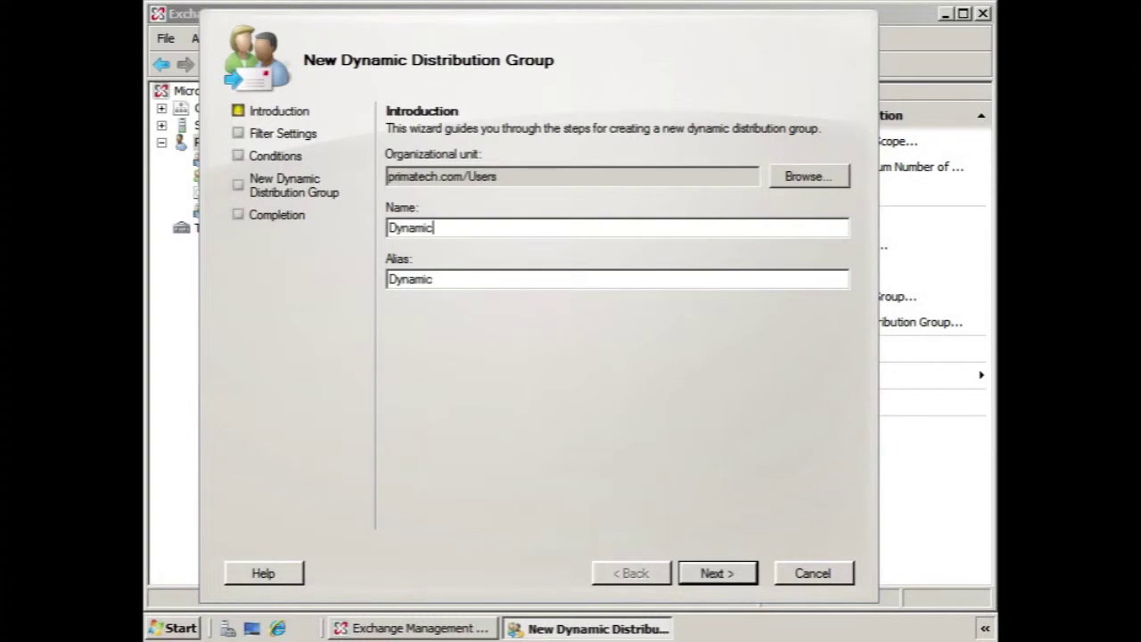
{"action": "type", "text": "DG1"}
On Filter Settings, try specific recipient types, then revert to All recipients types in primatech.com/Users
{"action": "left_click", "coordinate": [710, 577]}
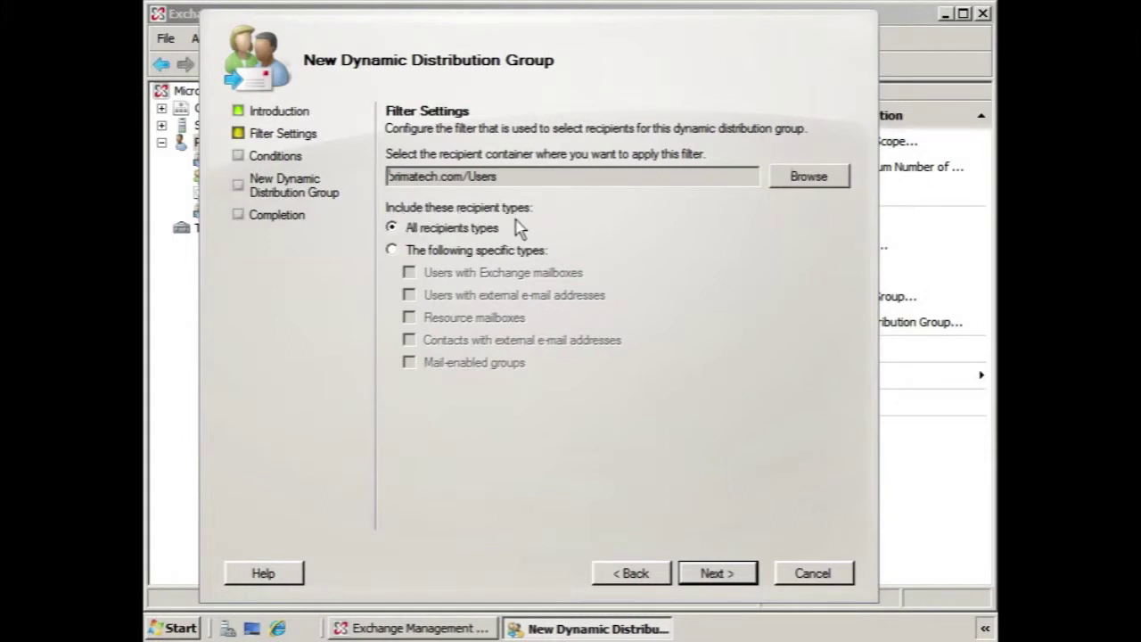
{"action": "left_click", "coordinate": [424, 253]}
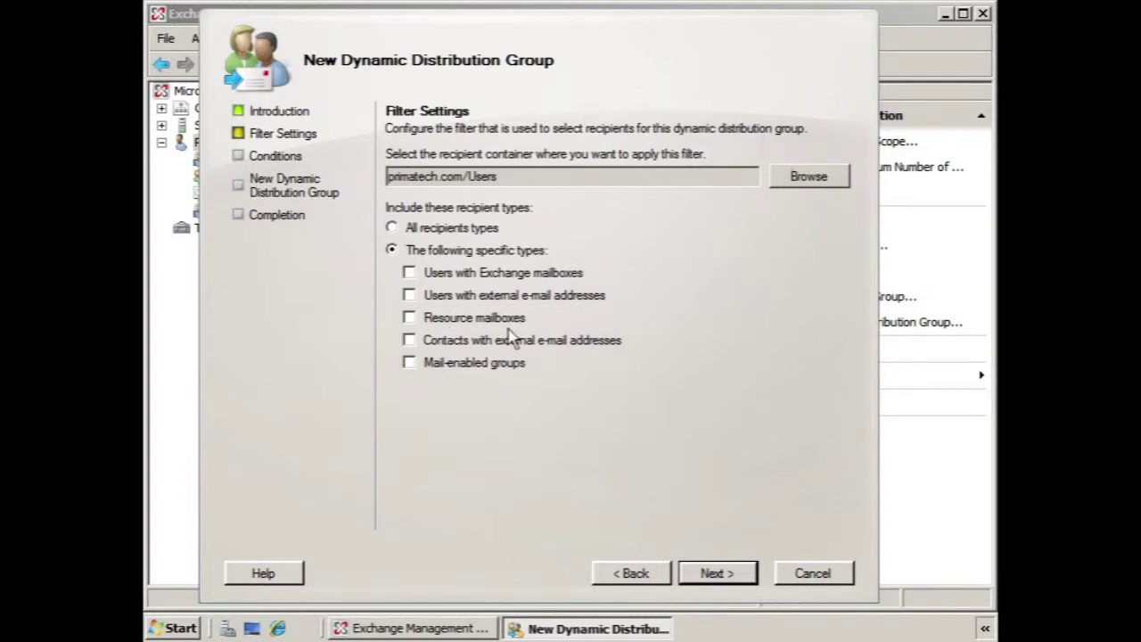
{"action": "left_click", "coordinate": [409, 273]}
{"action": "left_click", "coordinate": [409, 295]}
{"action": "left_click", "coordinate": [409, 340]}
{"action": "left_click", "coordinate": [393, 228]}
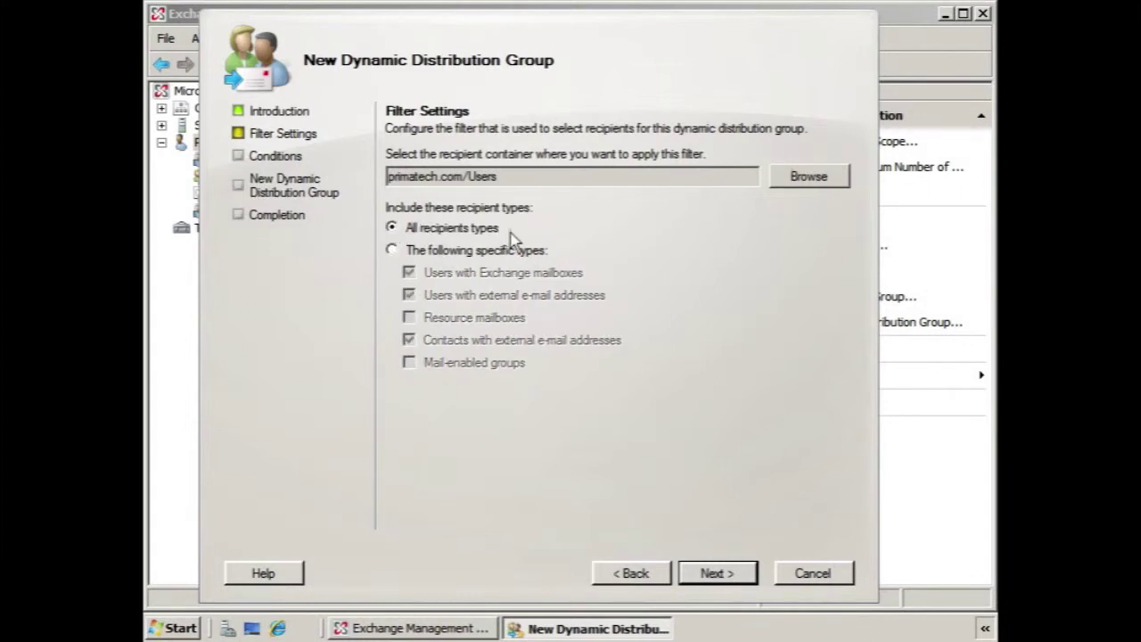
On the Conditions page, add the 'Custom Attribute 1 equals Value' condition
{"action": "left_click", "coordinate": [707, 577]}
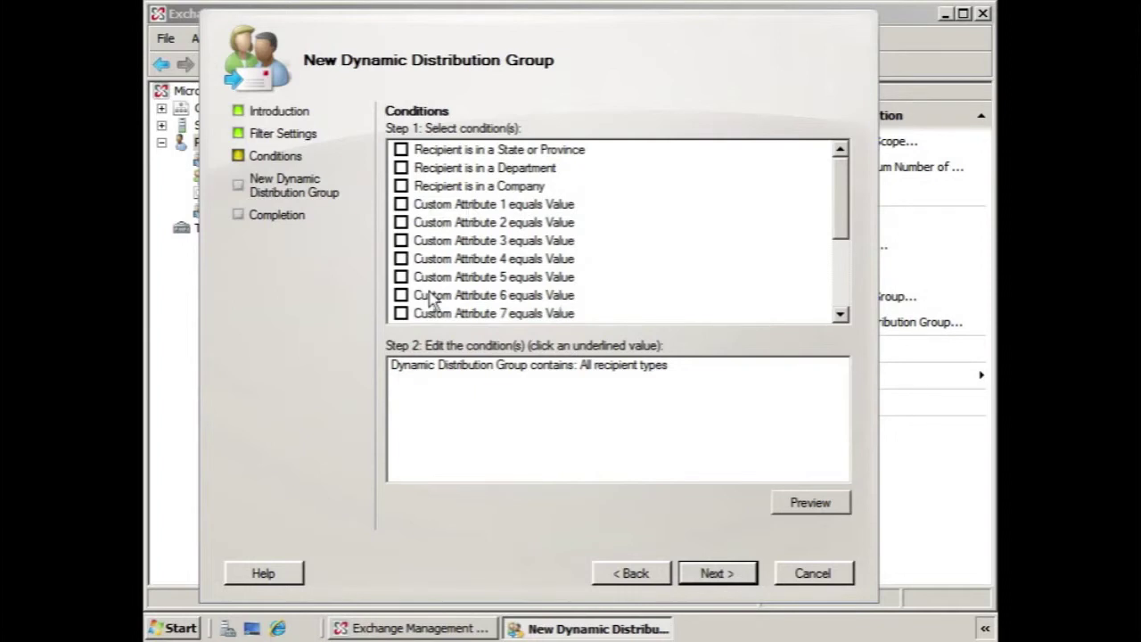
{"action": "left_click", "coordinate": [401, 205]}
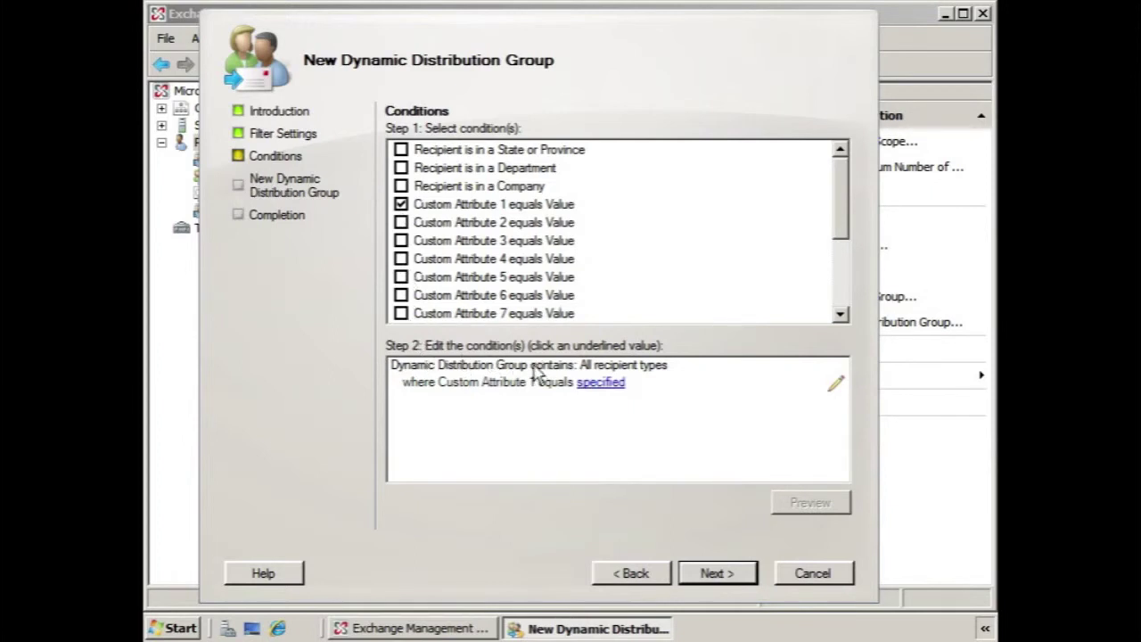
Specify TeamLeader as the required value for Custom Attribute 1
{"action": "left_click", "coordinate": [612, 385]}
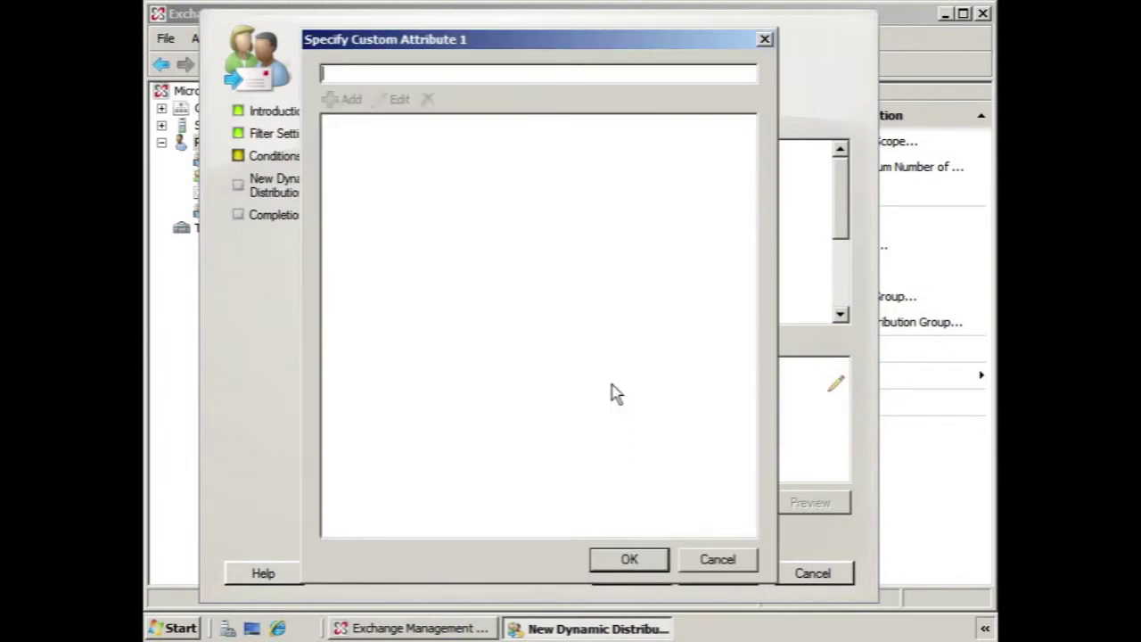
{"action": "type", "text": "TeamLeader"}
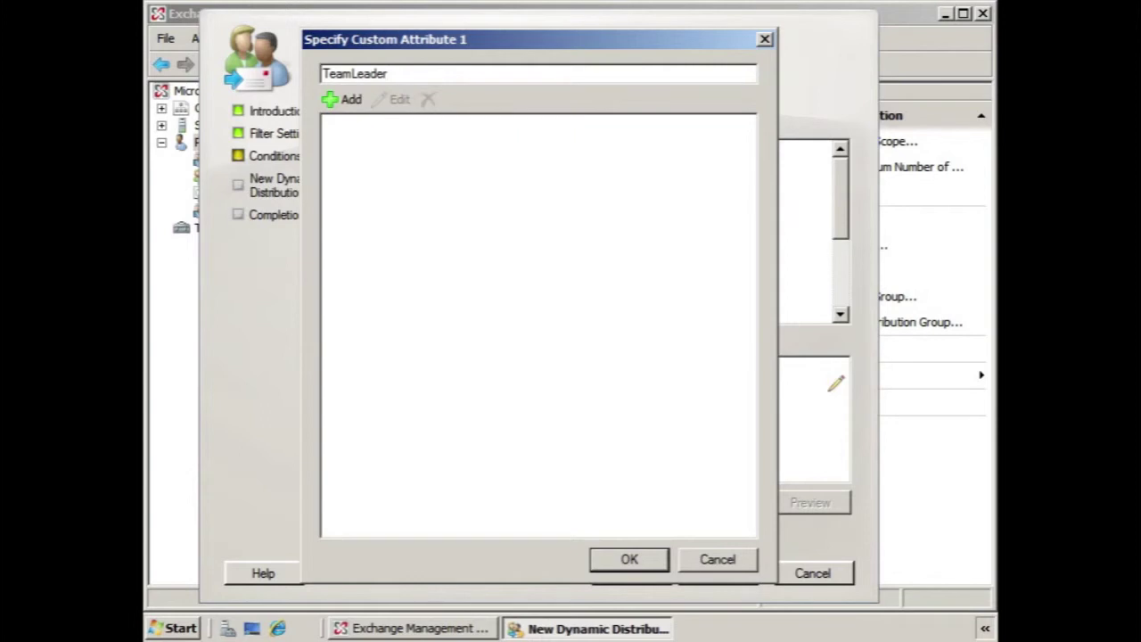
{"action": "left_click", "coordinate": [349, 99]}
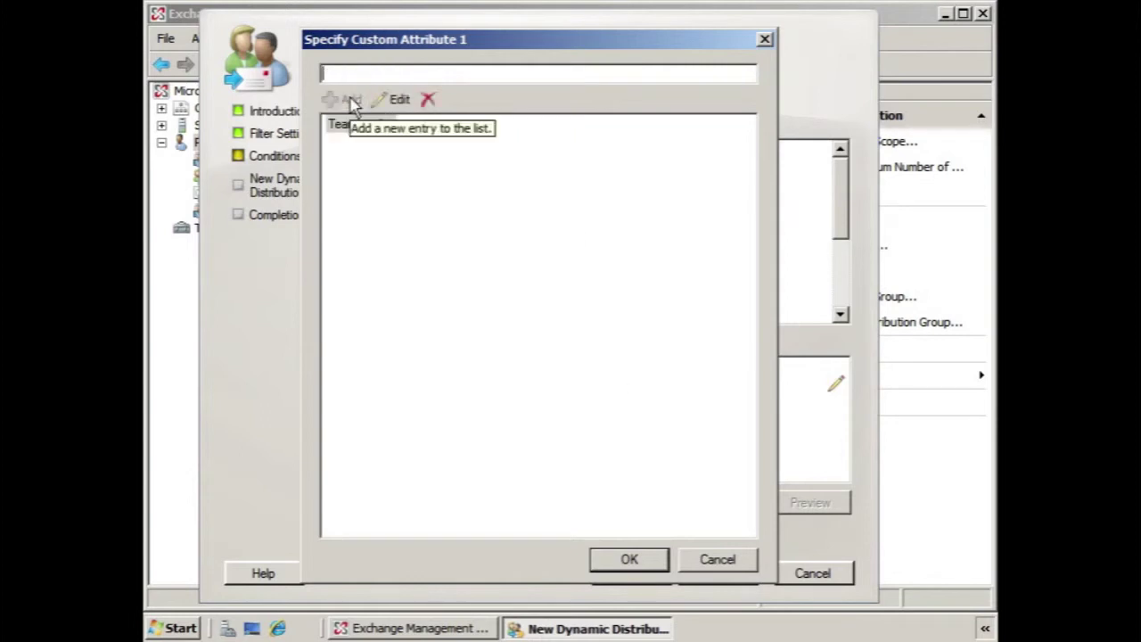
{"action": "left_click", "coordinate": [620, 558]}
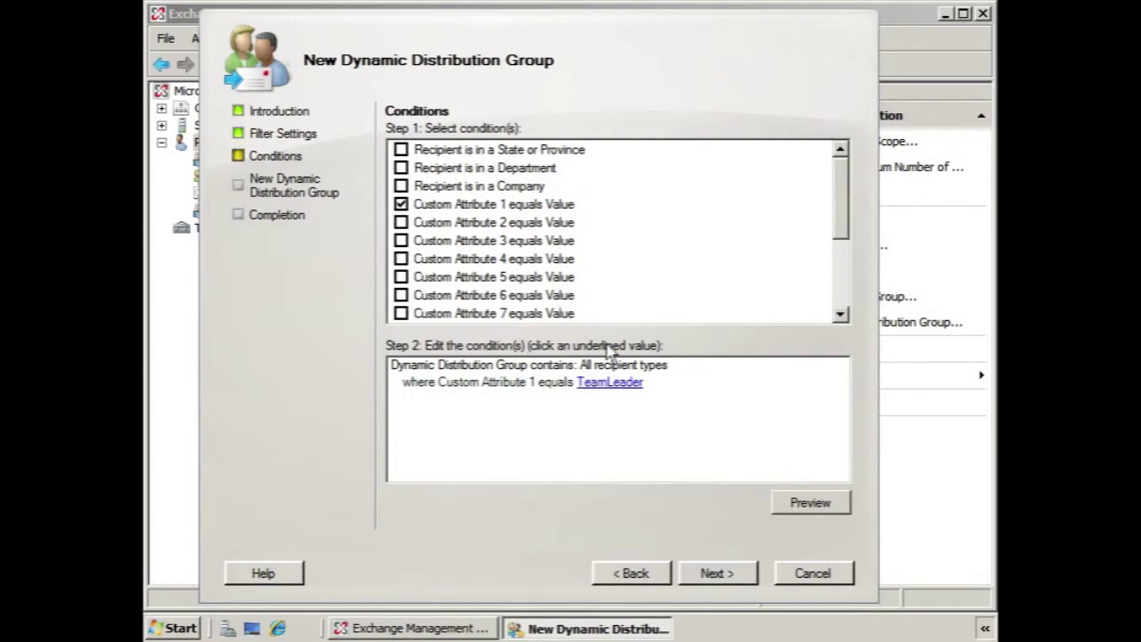
{"action": "left_click", "coordinate": [803, 503]}
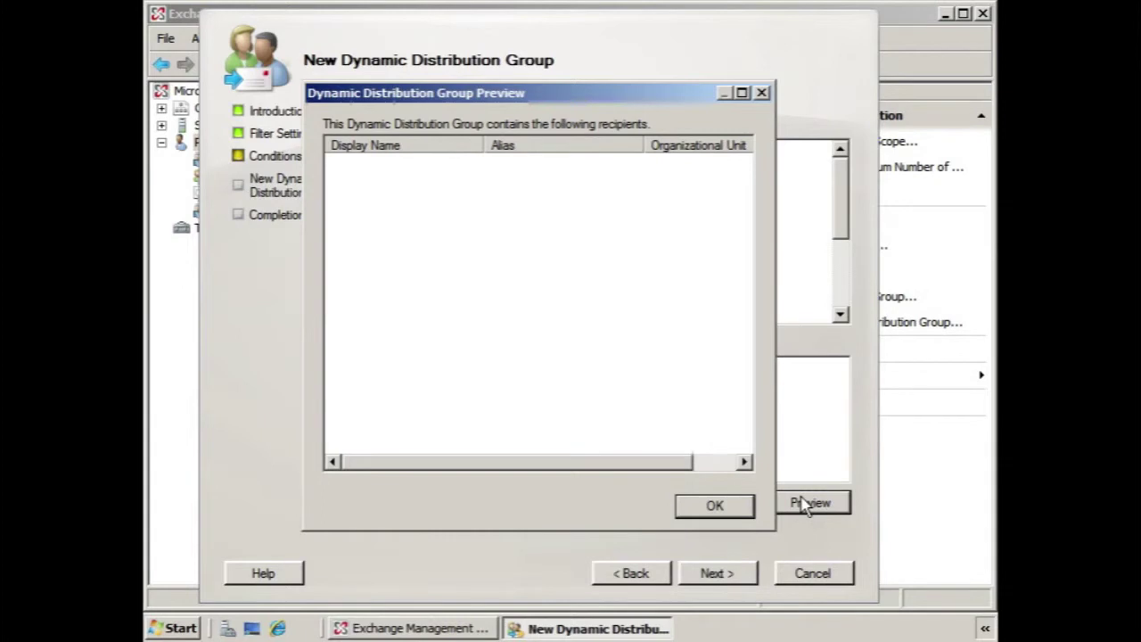
{"action": "left_click", "coordinate": [738, 508]}
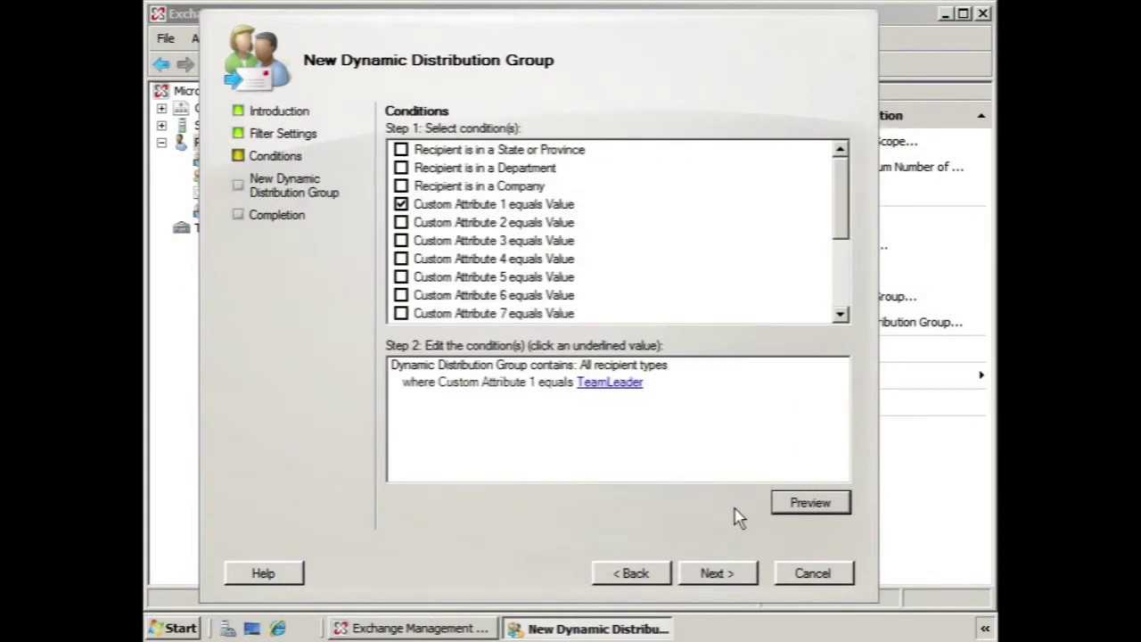
Set User Two's Custom attribute 1 to TeamLeader in the mailbox properties and save
{"action": "left_click", "coordinate": [456, 629]}
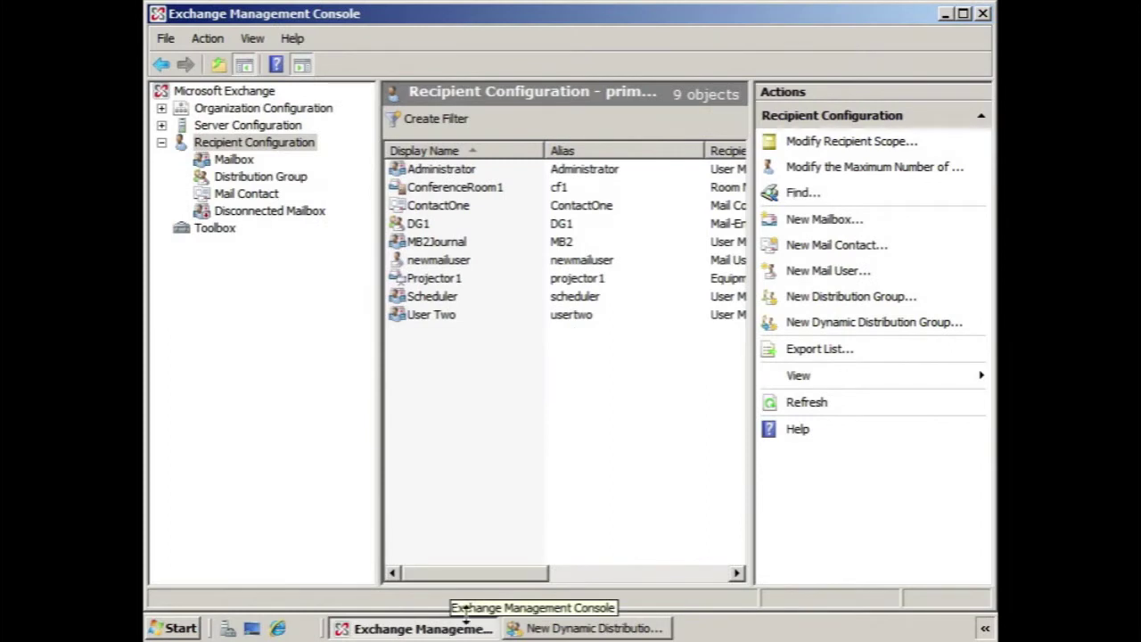
{"action": "left_click", "coordinate": [438, 319]}
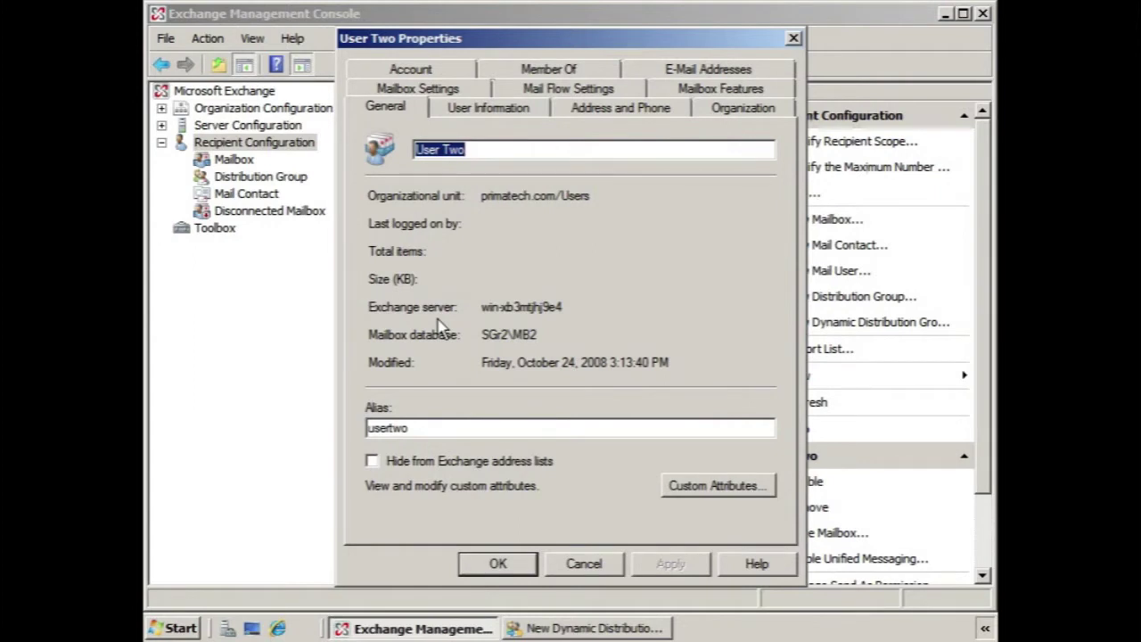
{"action": "left_click", "coordinate": [716, 485]}
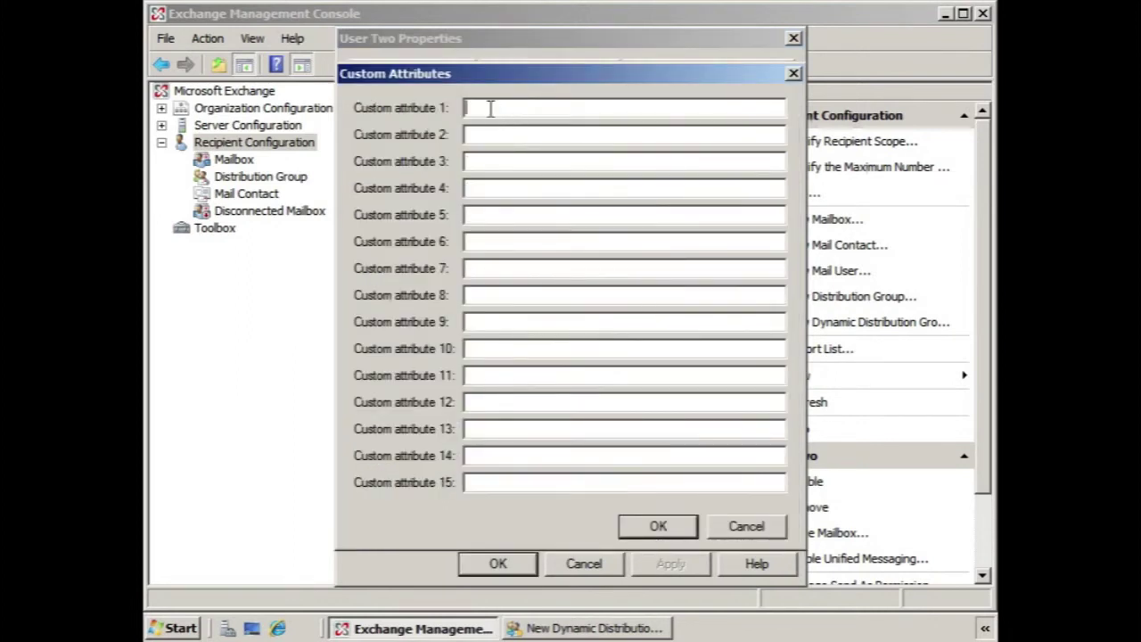
{"action": "type", "text": "TeamLeader"}
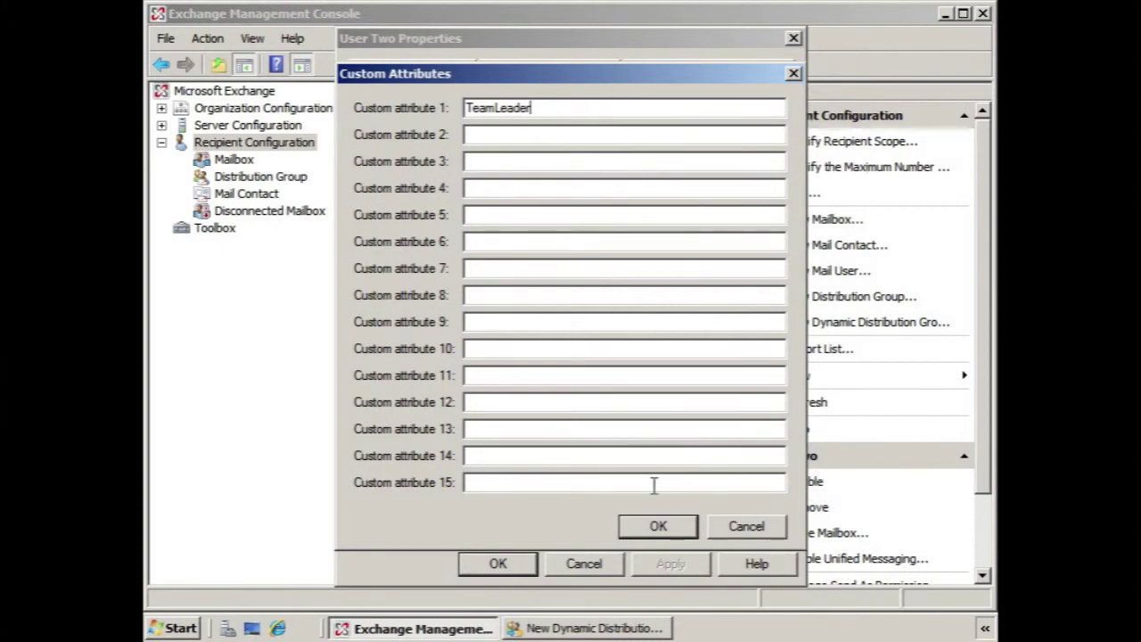
{"action": "left_click", "coordinate": [656, 525]}
{"action": "left_click", "coordinate": [521, 563]}
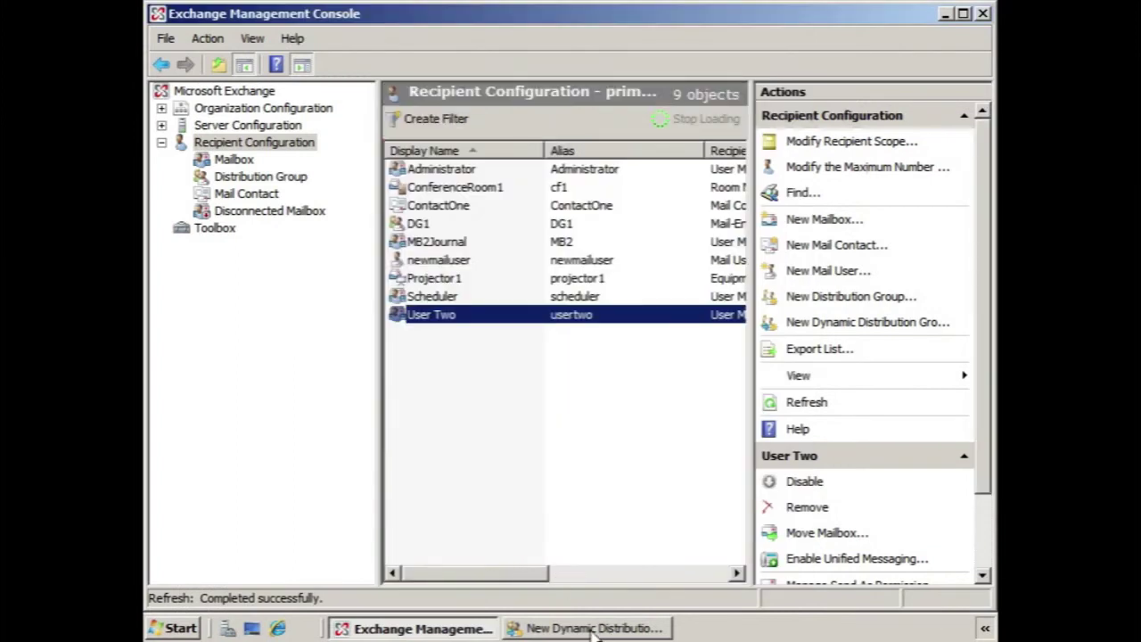
Preview the wizard's TeamLeader filter to check that User Two is now listed
{"action": "left_click", "coordinate": [586, 629]}
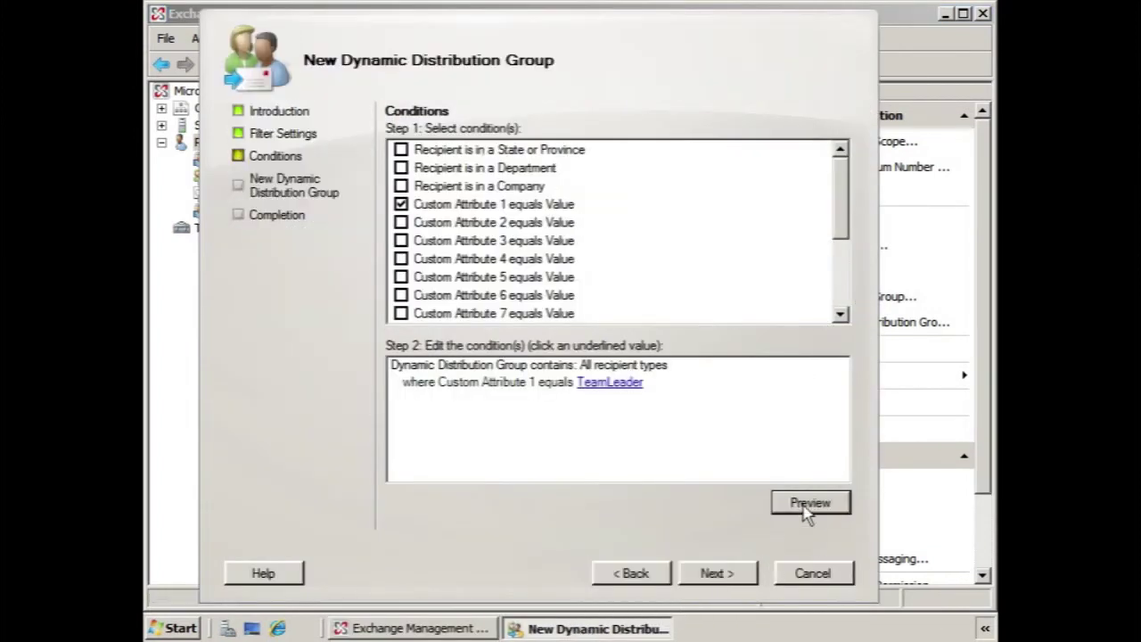
{"action": "left_click", "coordinate": [807, 508]}
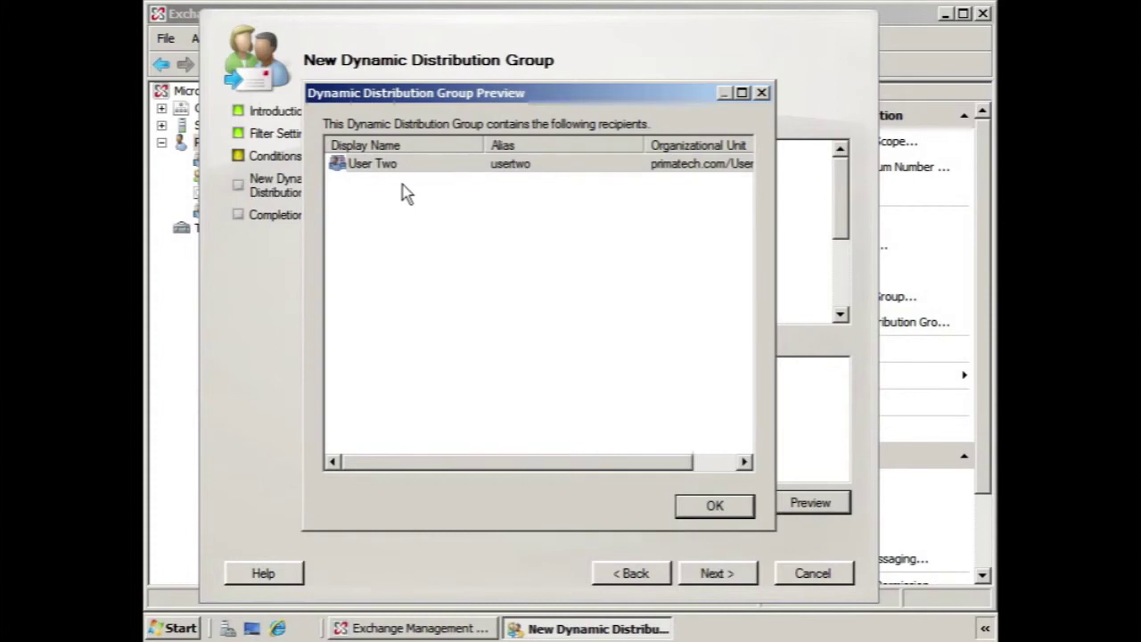
{"action": "left_click", "coordinate": [717, 508]}
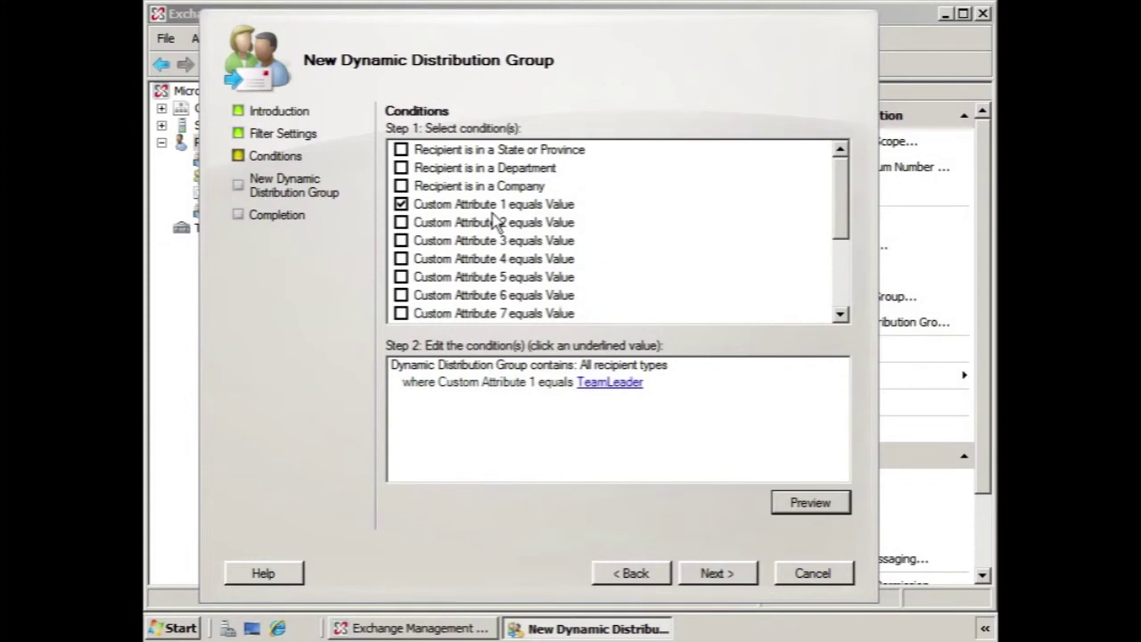
Finish the wizard to create DynamicDG1 in the Recipient Configuration list
{"action": "left_click", "coordinate": [713, 575]}
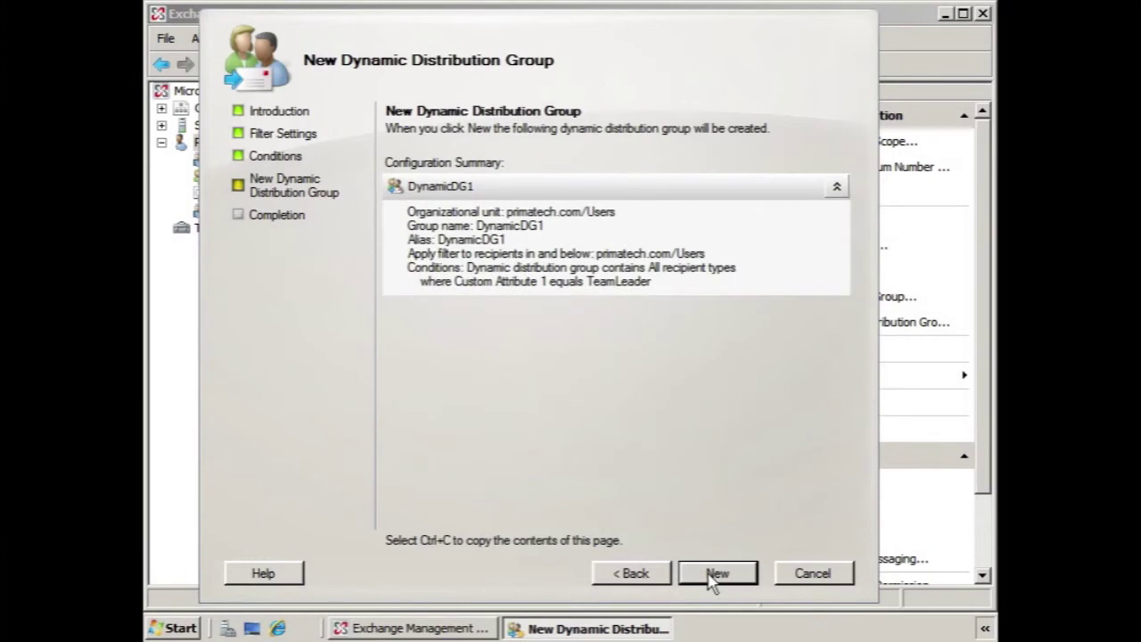
{"action": "left_click", "coordinate": [717, 573]}
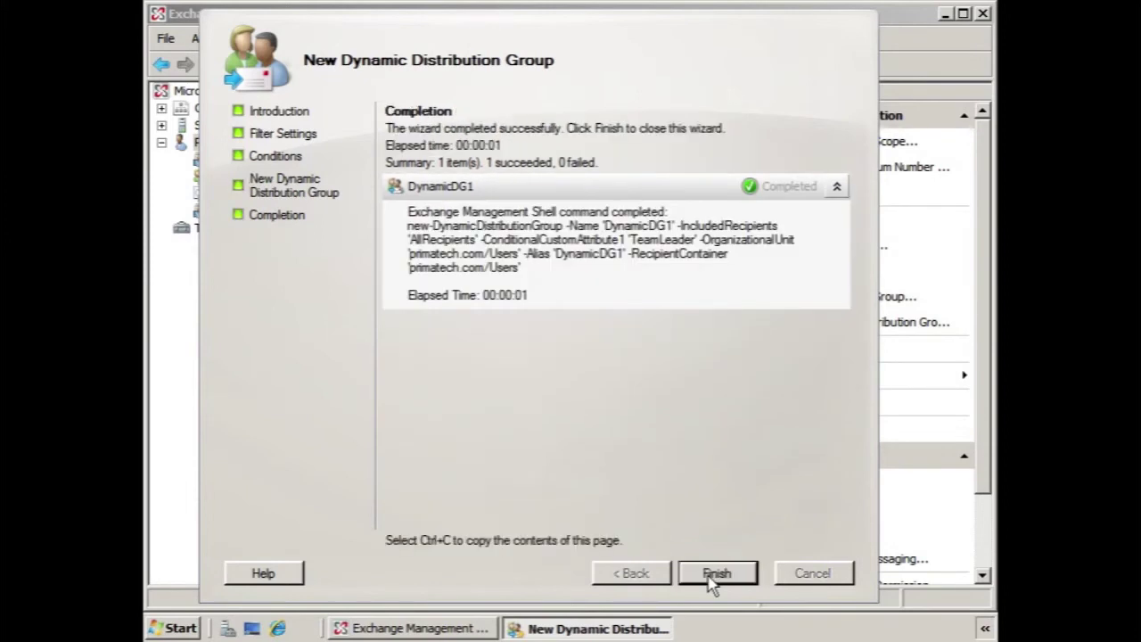
{"action": "left_click", "coordinate": [716, 573]}
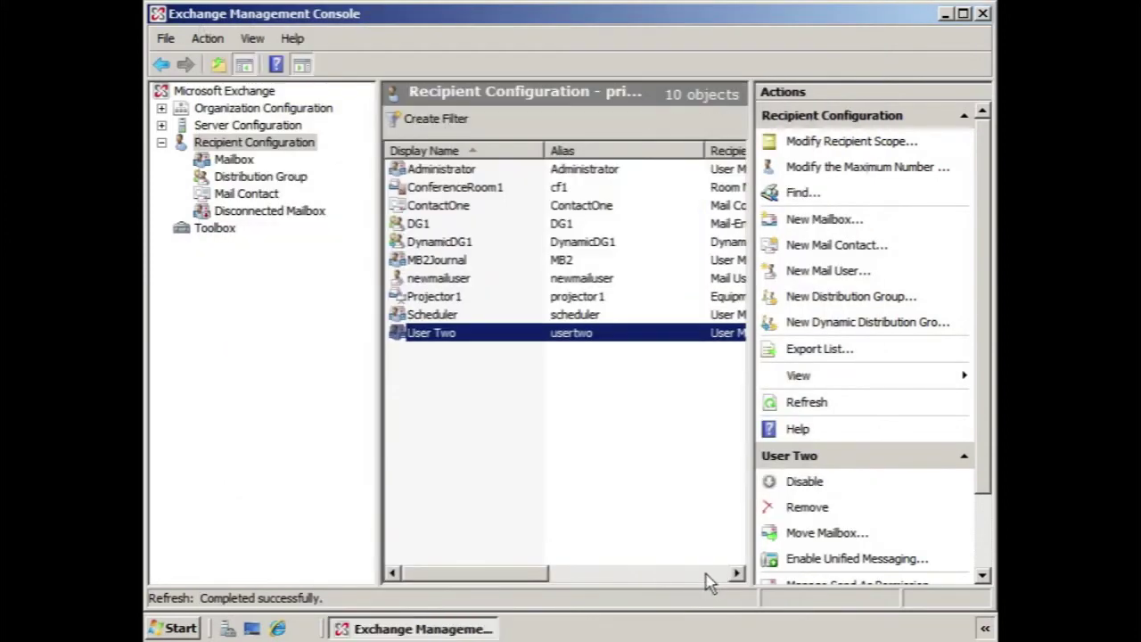
{"action": "left_click", "coordinate": [448, 241]}
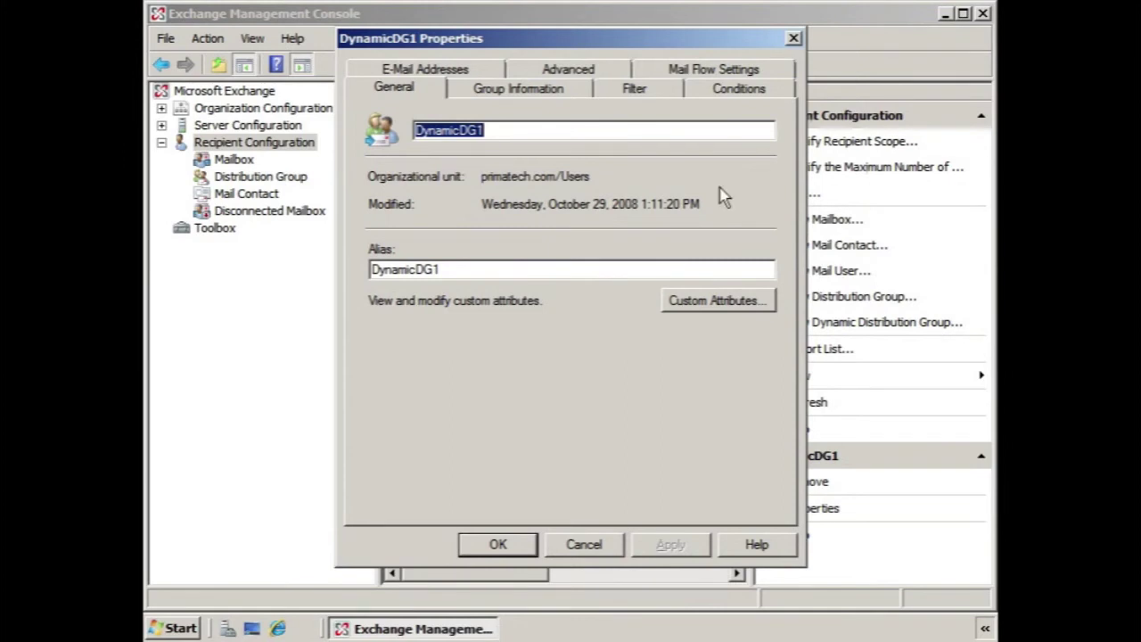
{"action": "left_click", "coordinate": [734, 93]}
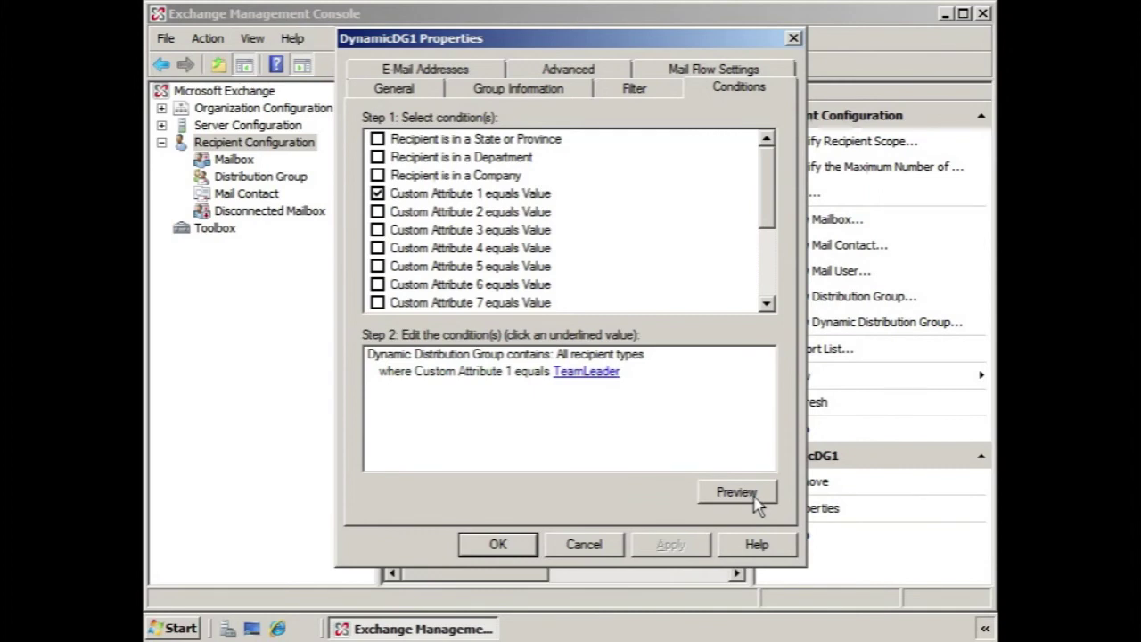
{"action": "left_click", "coordinate": [607, 545]}
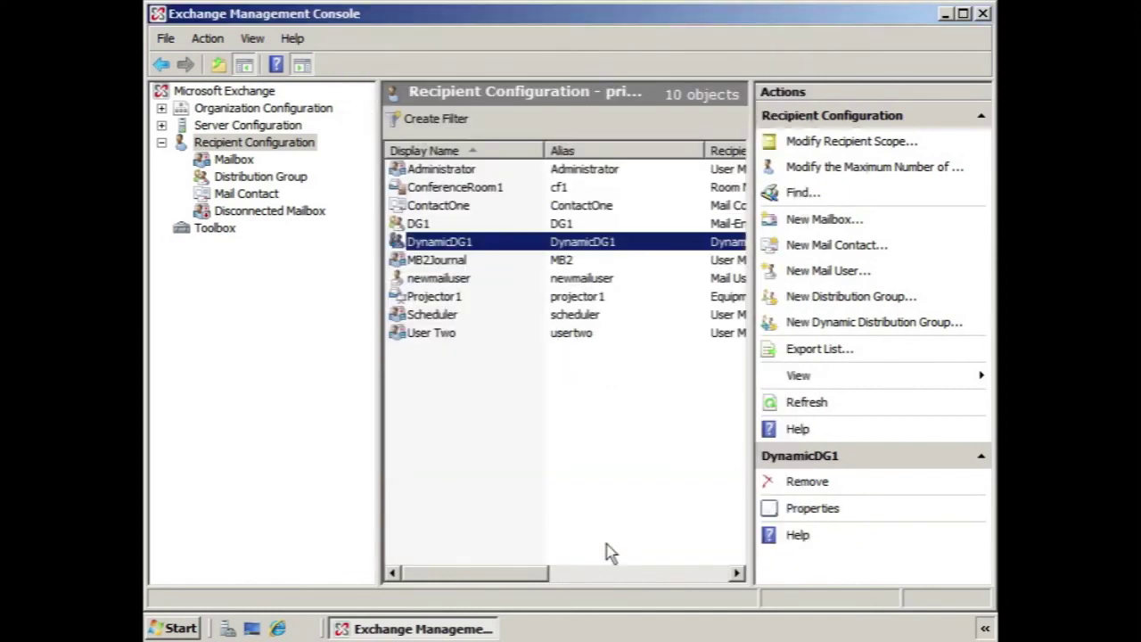